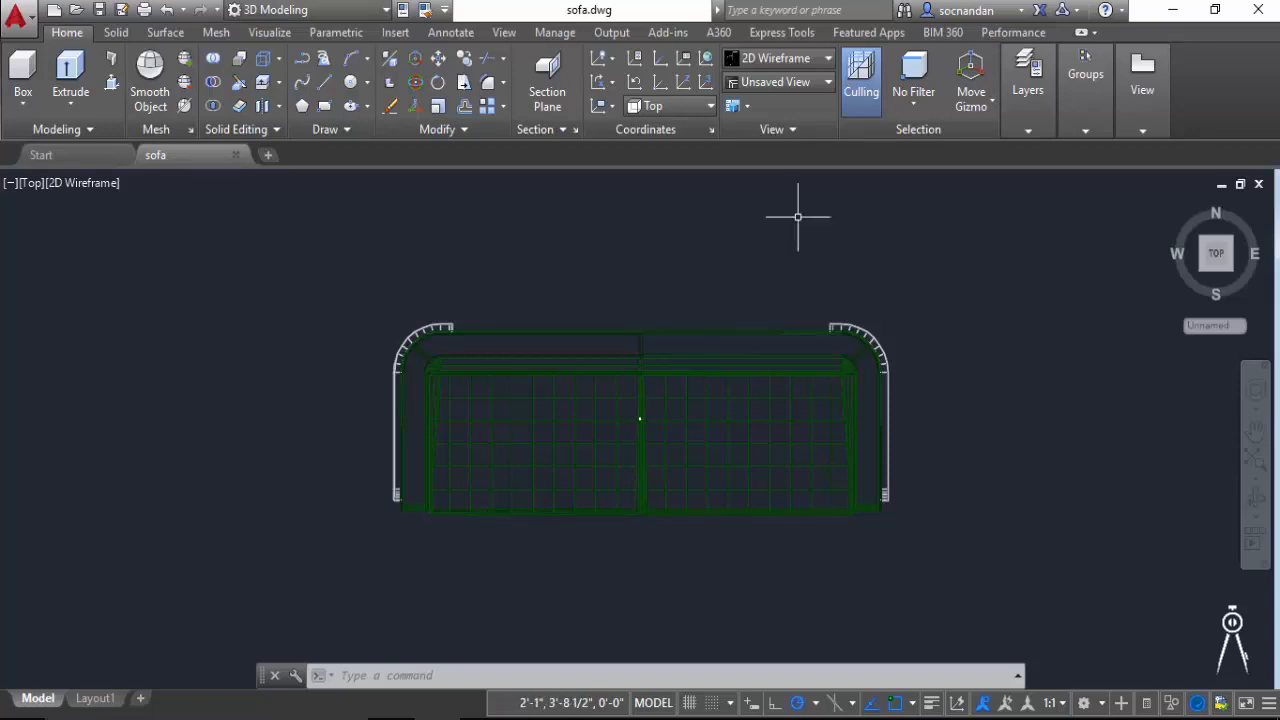
# Split the model space into three viewports (Three: Right) showing top, front and side views, with the whole sofa fitted in the Top viewport
pyautogui.click(748, 107)
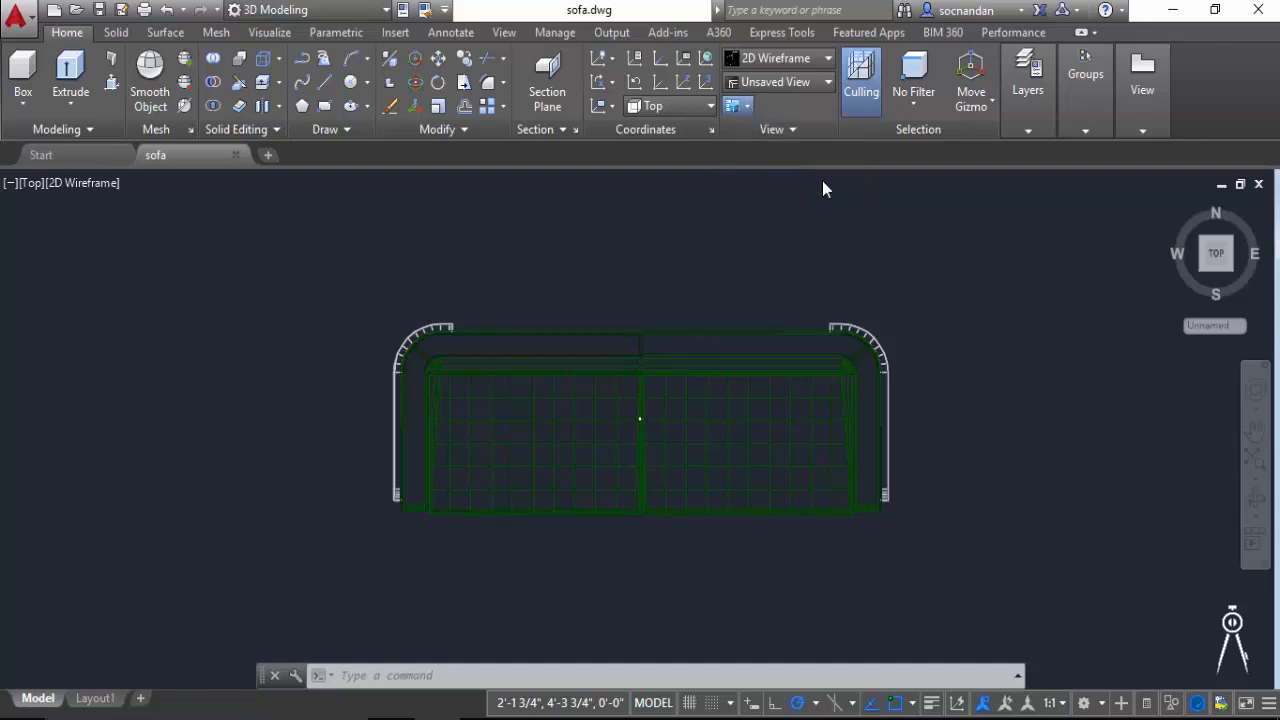
pyautogui.click(820, 178)
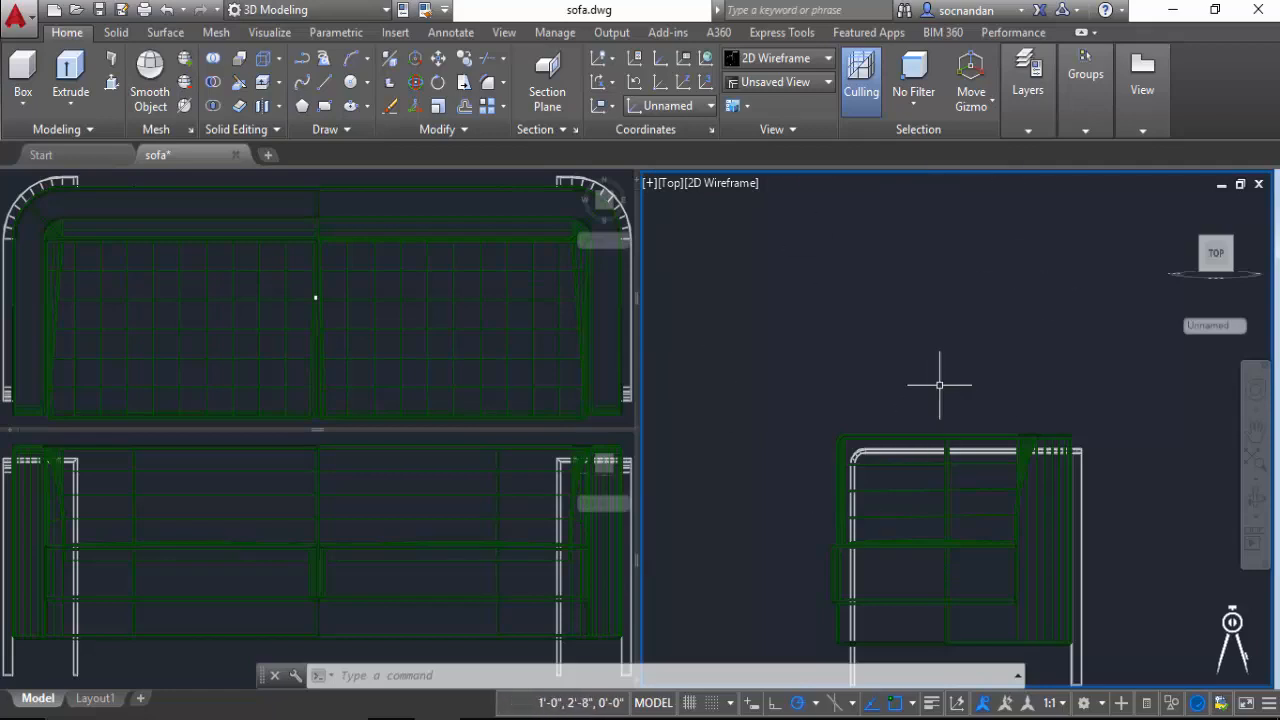
pyautogui.moveTo(961, 366); pyautogui.dragTo(943, 243, button='middle')
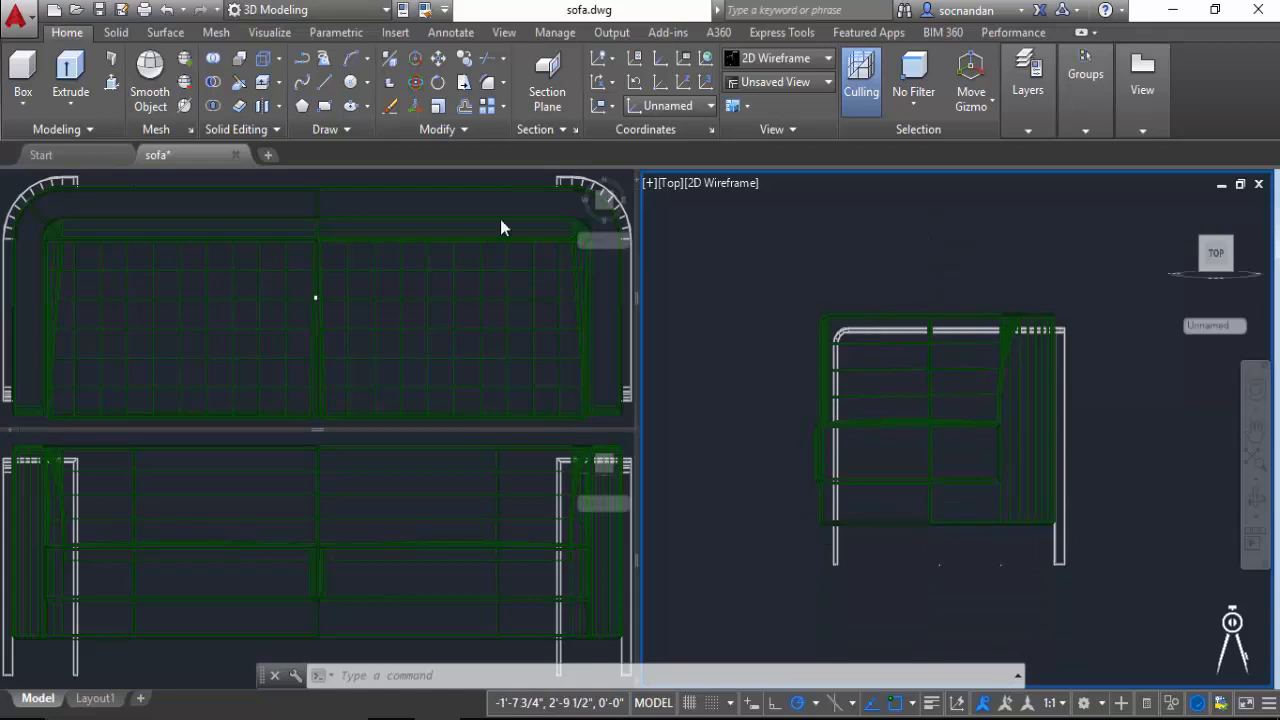
pyautogui.click(429, 208)
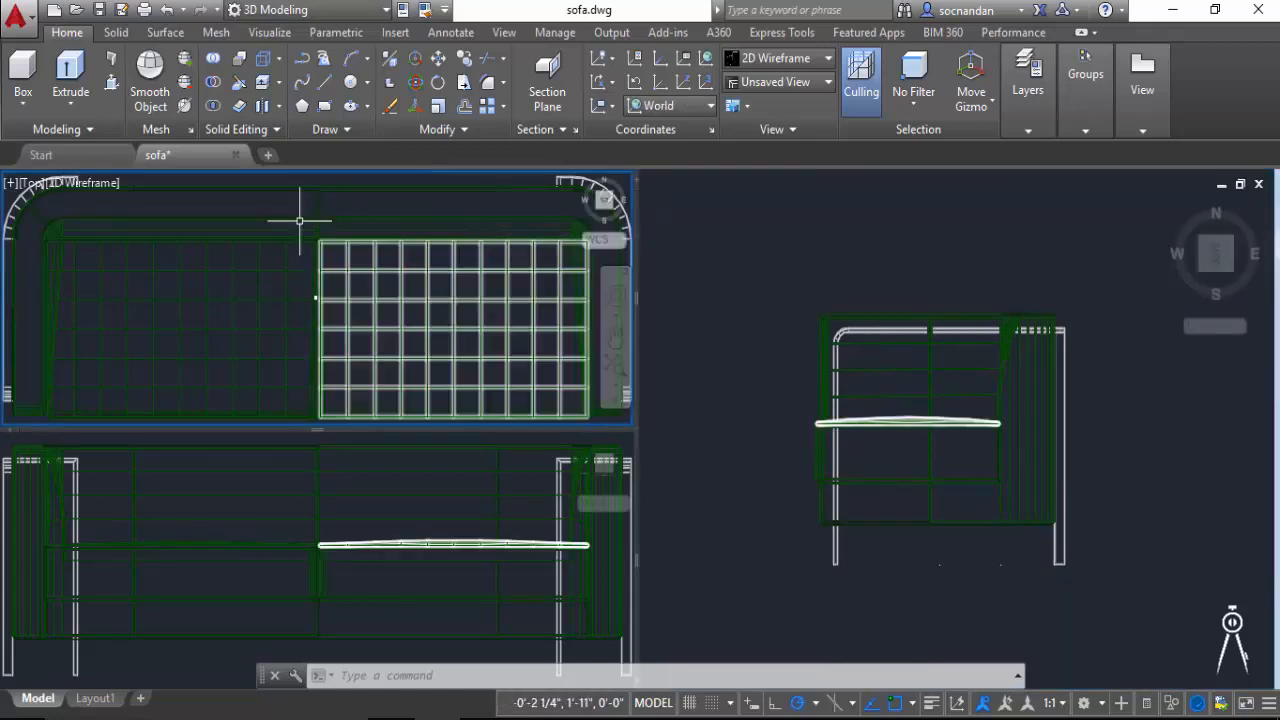
pyautogui.scroll(-4, 342, 233)
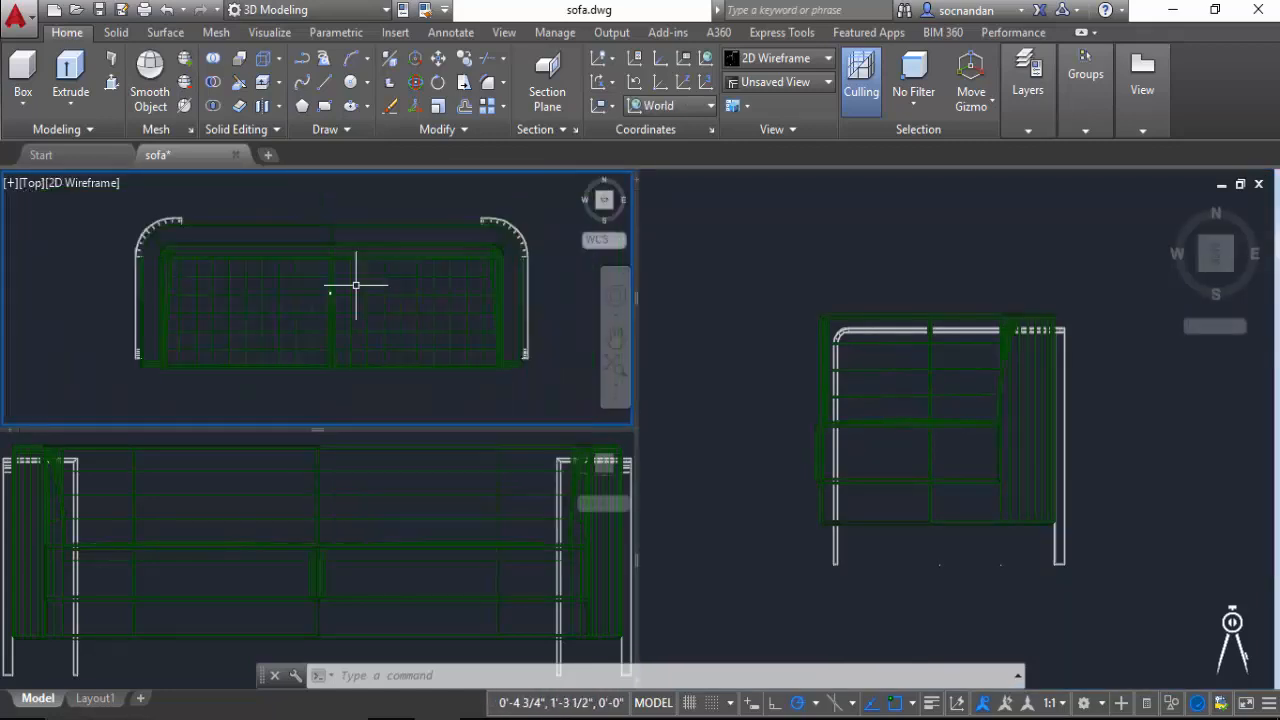
pyautogui.moveTo(334, 363); pyautogui.dragTo(286, 374, button='middle')
# Fit the sofa in the Front viewport and set that viewport to the Realistic visual style
pyautogui.click(352, 580)
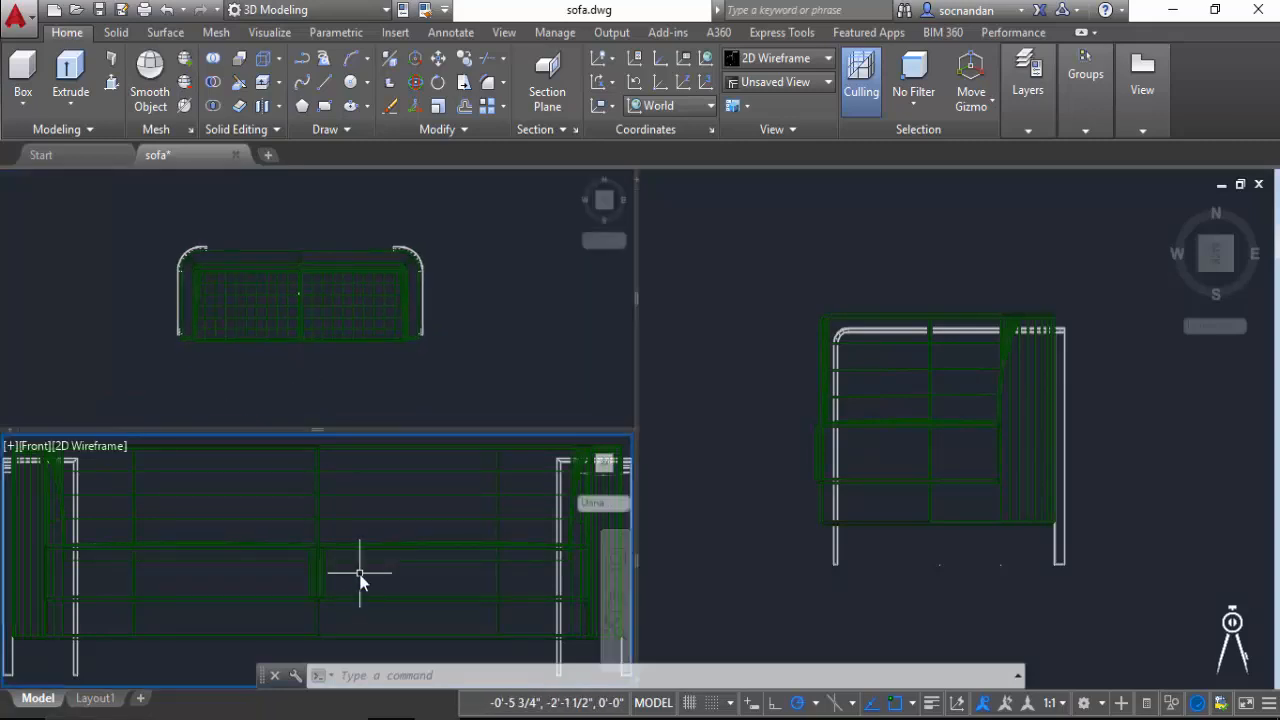
pyautogui.scroll(-2, 378, 572)
pyautogui.moveTo(378, 572); pyautogui.dragTo(349, 571, button='middle')
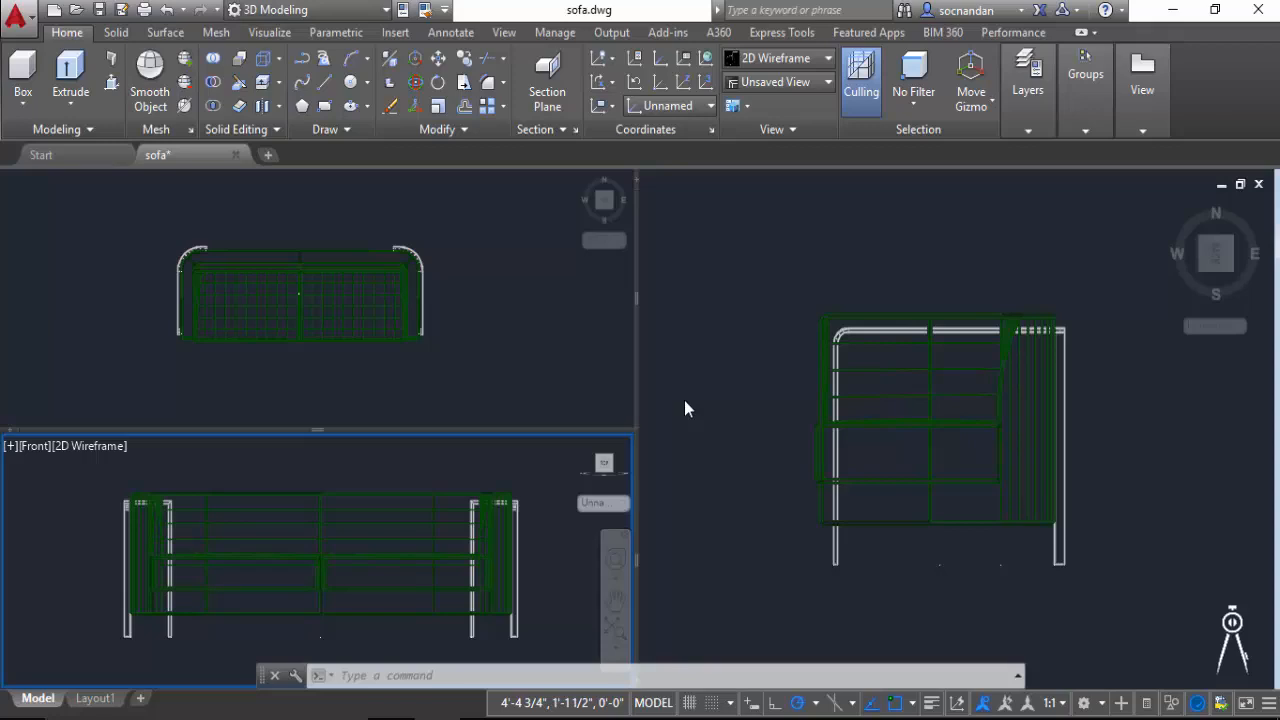
pyautogui.click(84, 452)
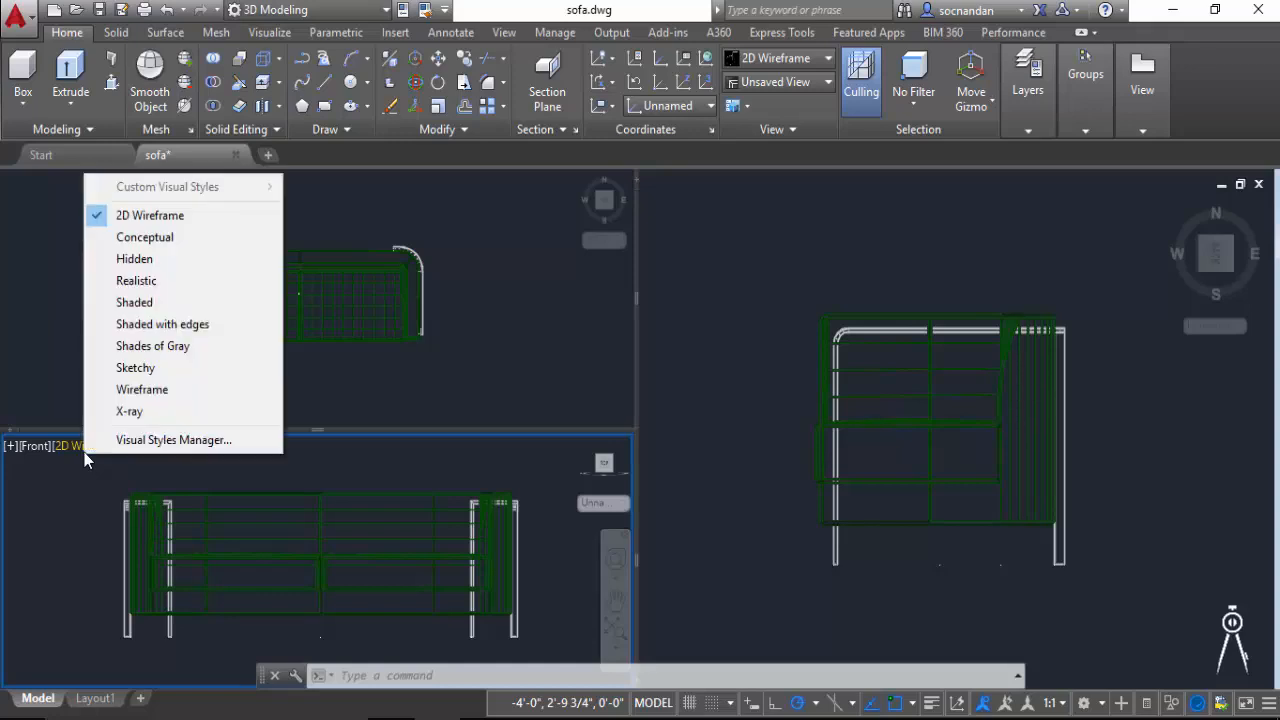
pyautogui.click(177, 288)
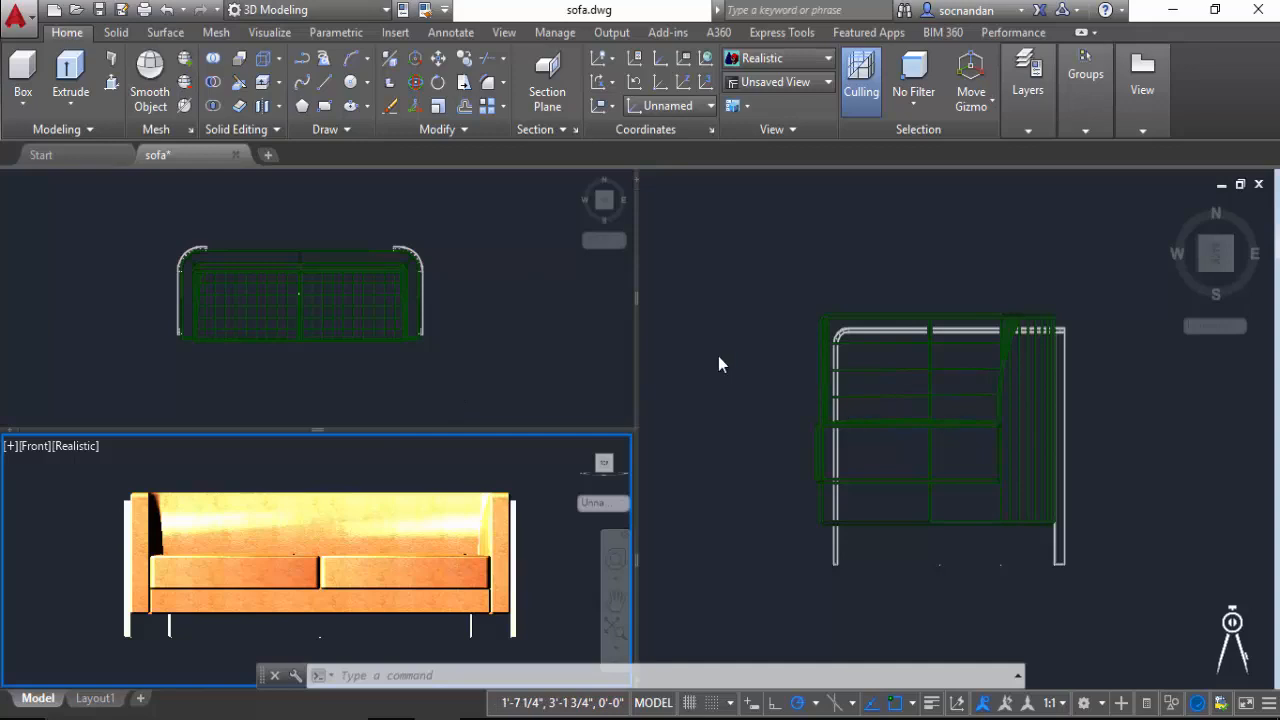
# Change the large viewport to the SW Isometric view of the sofa
pyautogui.click(712, 316)
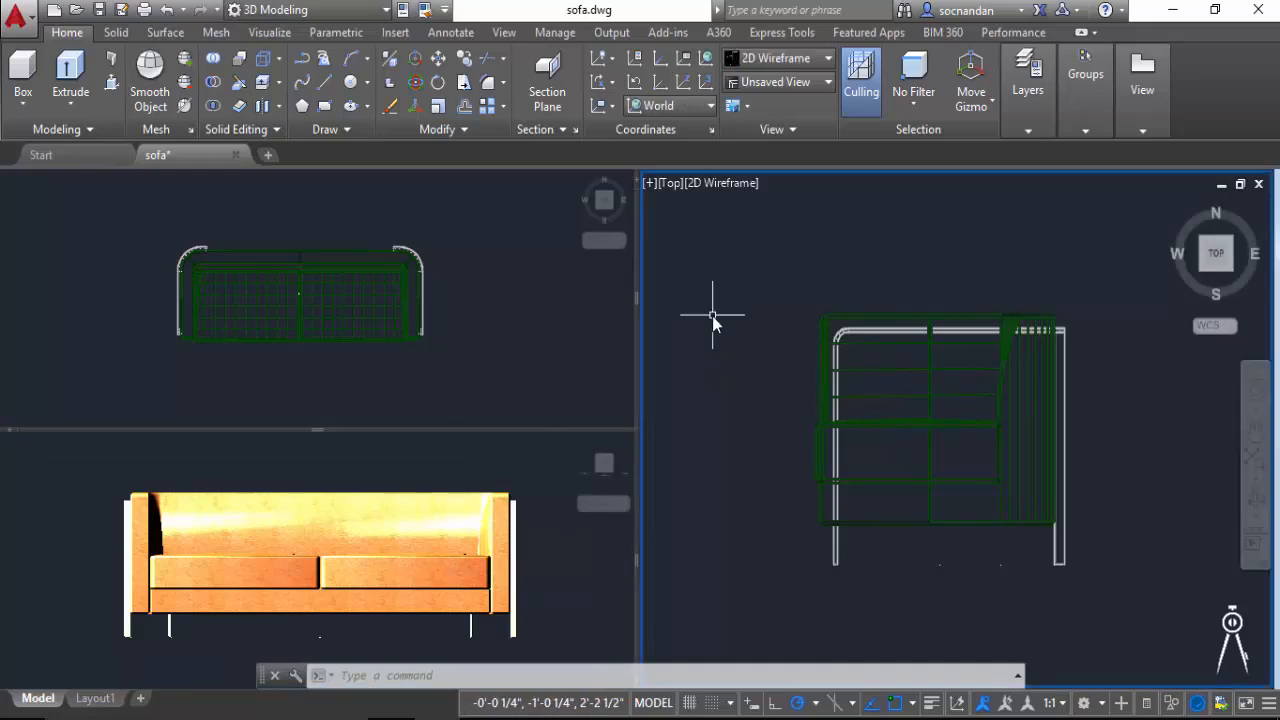
pyautogui.click(676, 190)
pyautogui.click(757, 362)
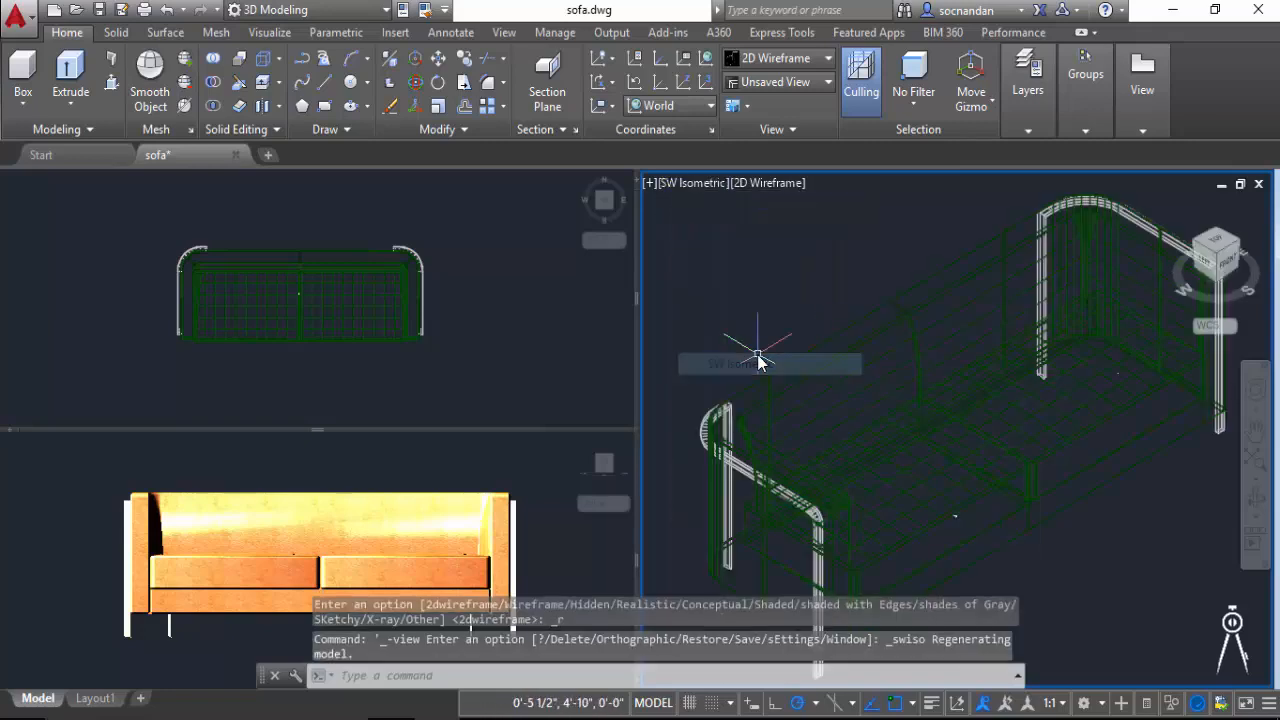
pyautogui.scroll(-3, 1037, 384)
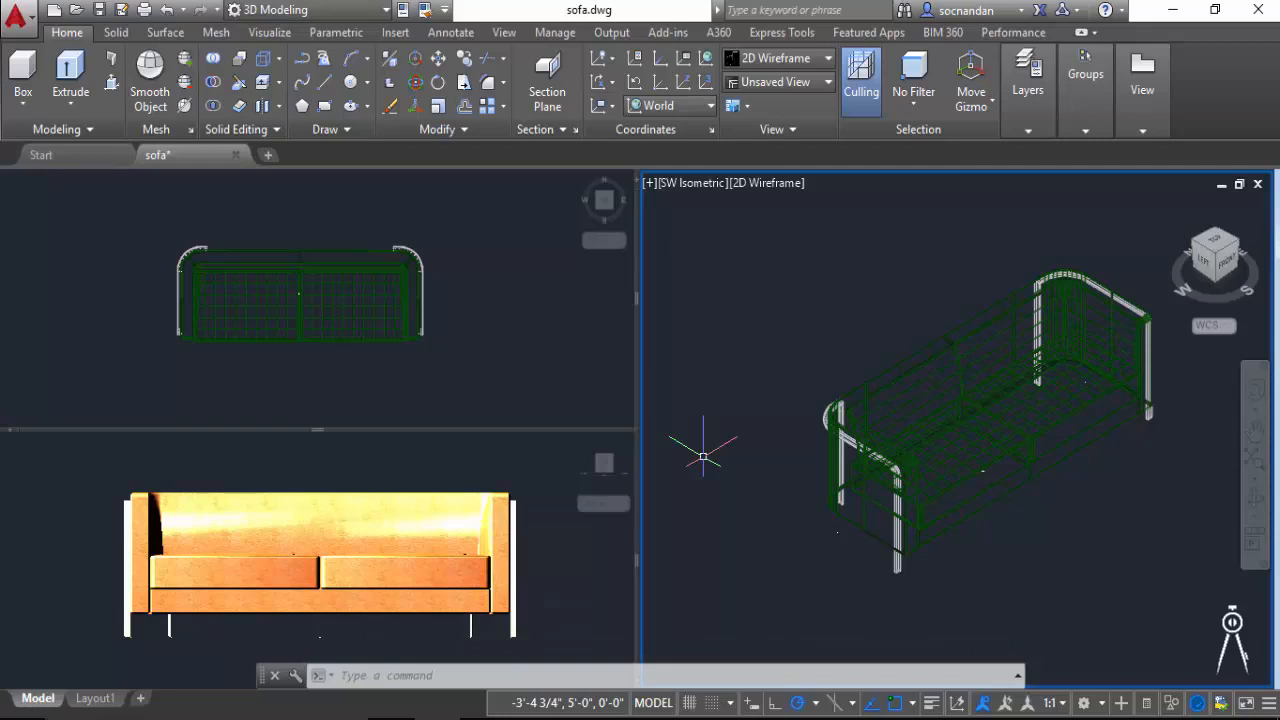
# Try the Shaded visual style in the SW Isometric viewport, and switch it to Hidden
pyautogui.click(767, 183)
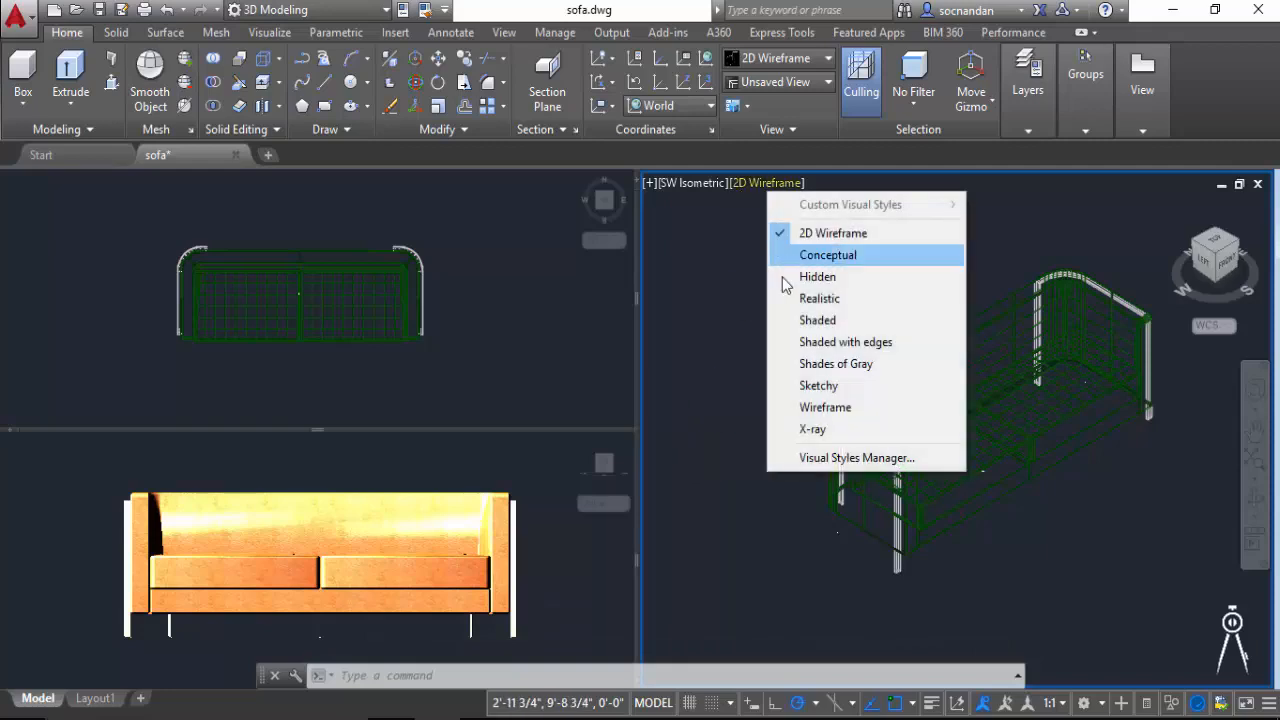
pyautogui.click(817, 320)
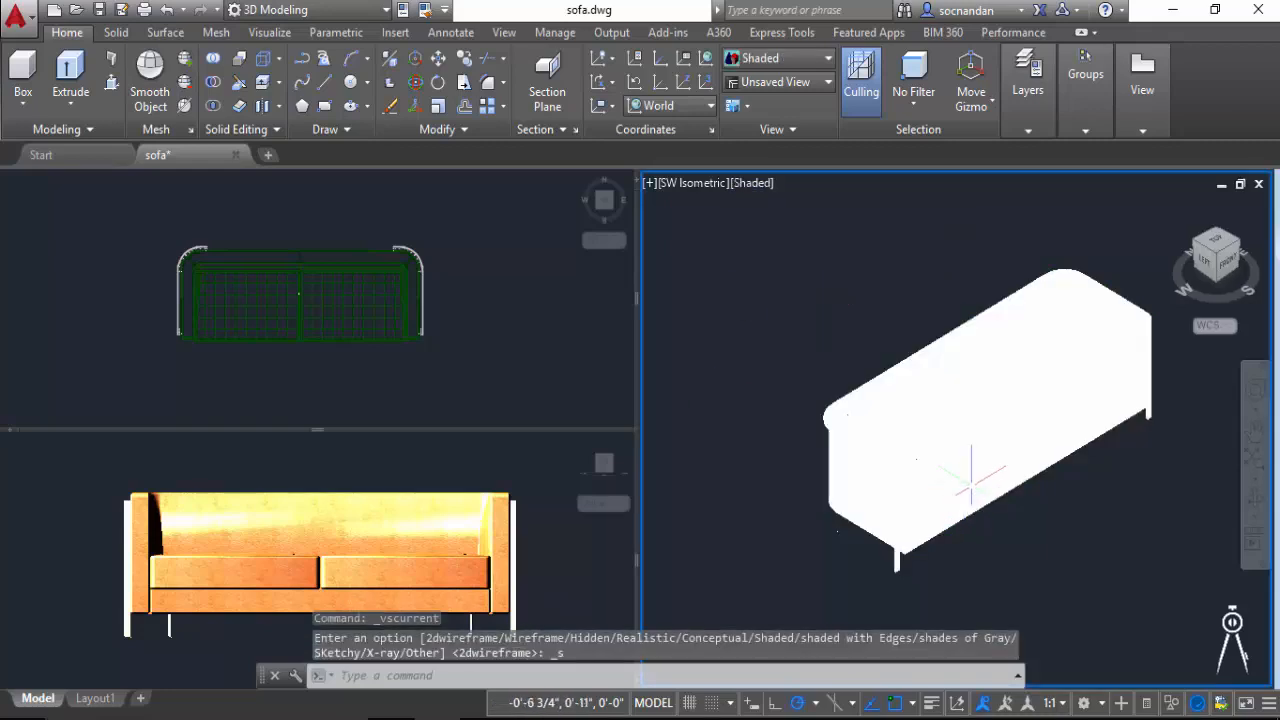
pyautogui.click(753, 184)
pyautogui.click(815, 274)
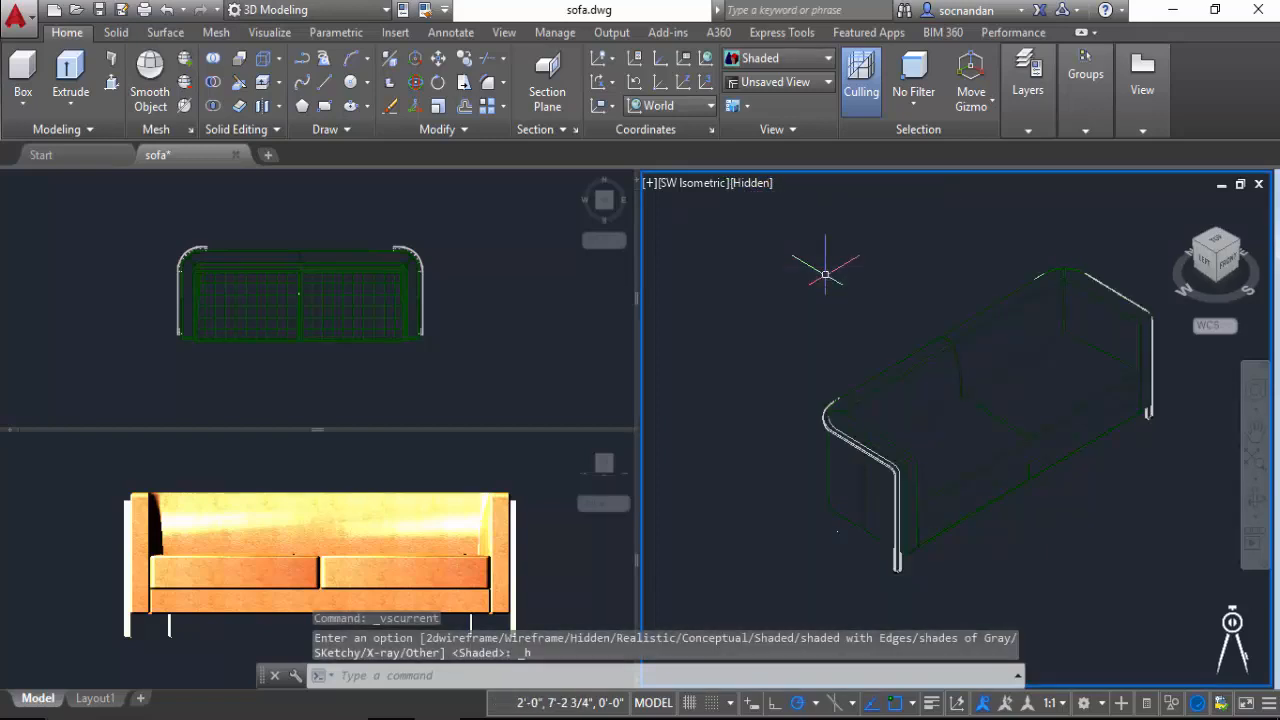
pyautogui.moveTo(1043, 520); pyautogui.dragTo(984, 531, button='middle')
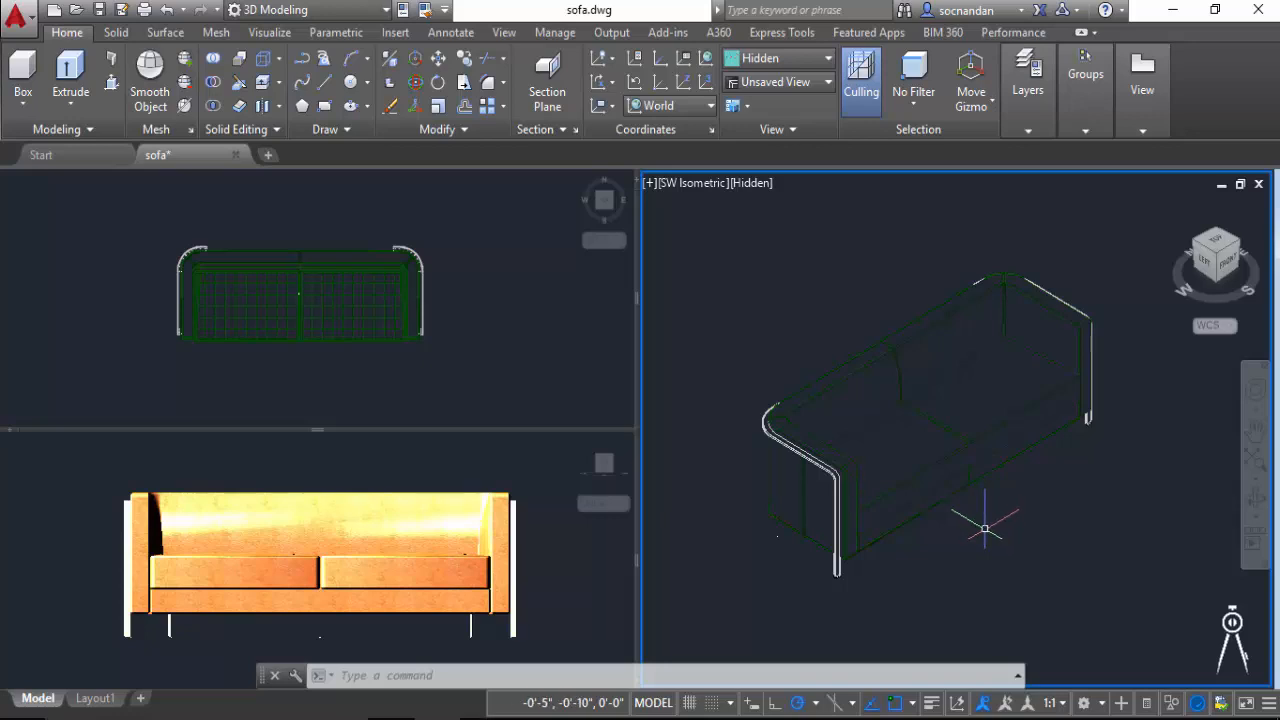
# Starting from the Top viewport, replace the three-viewport layout with the Four: Equal viewport configuration
pyautogui.click(468, 332)
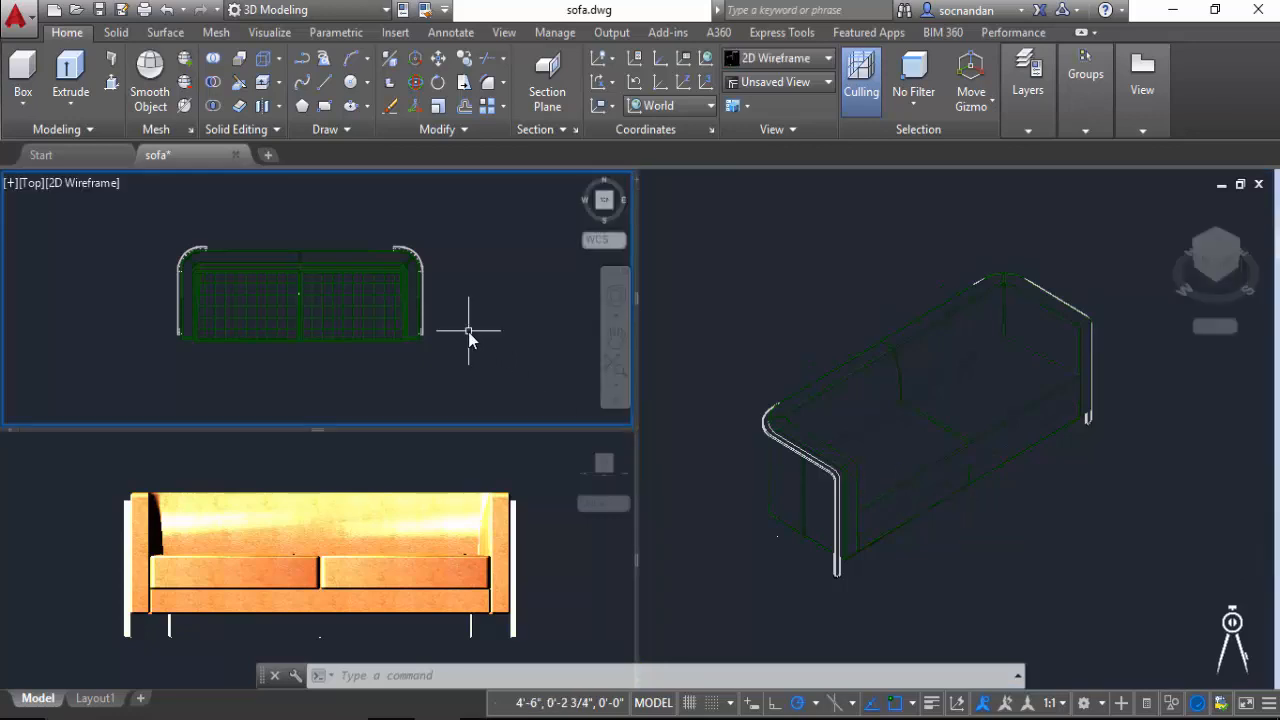
pyautogui.click(10, 184)
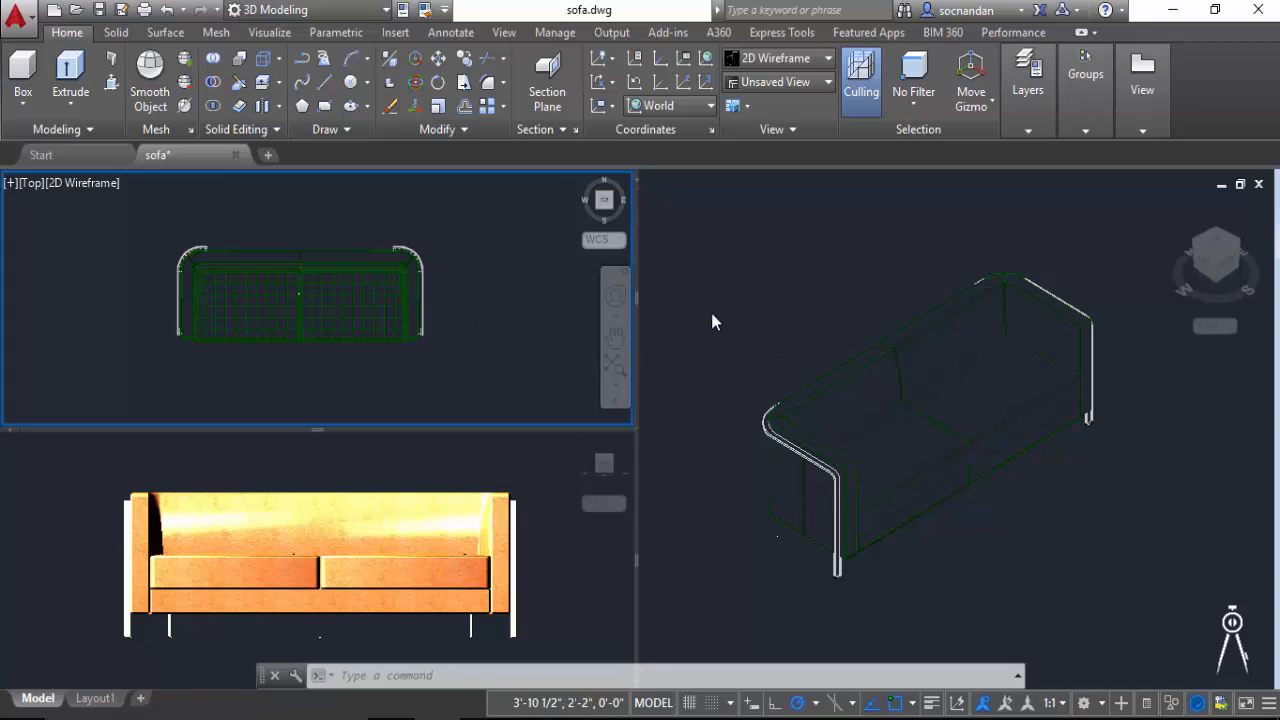
pyautogui.click(270, 32)
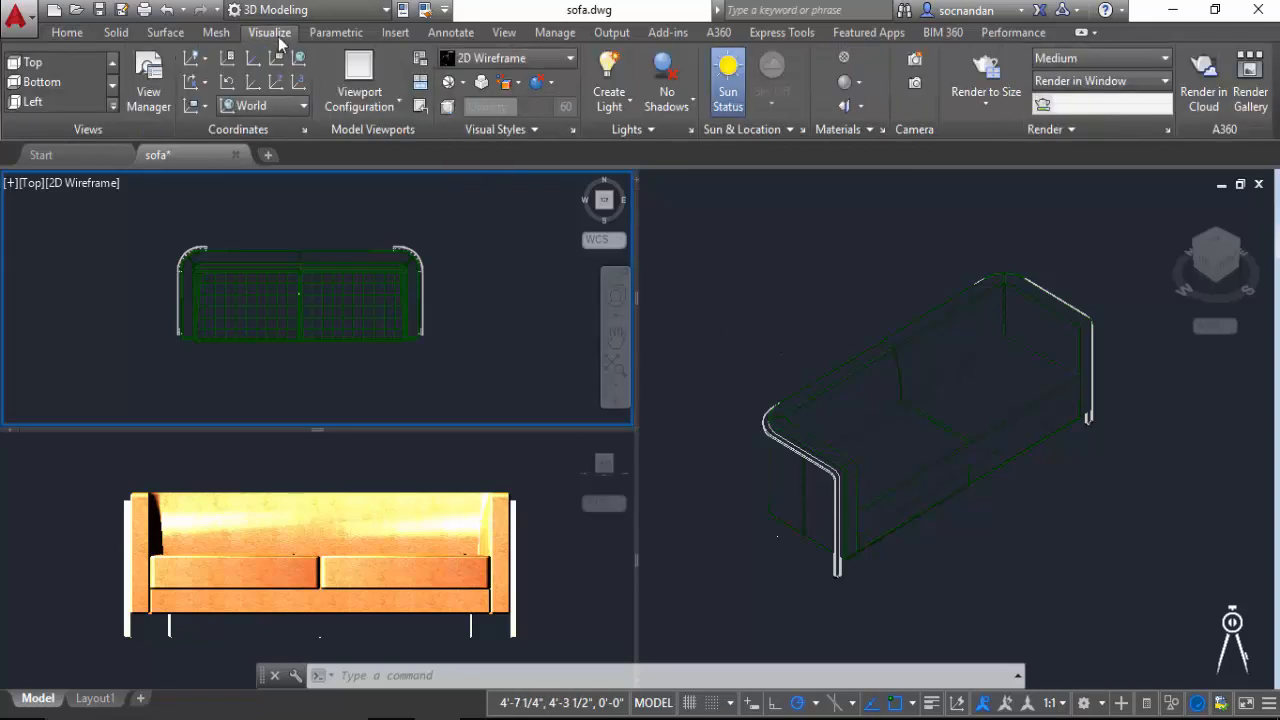
pyautogui.click(397, 105)
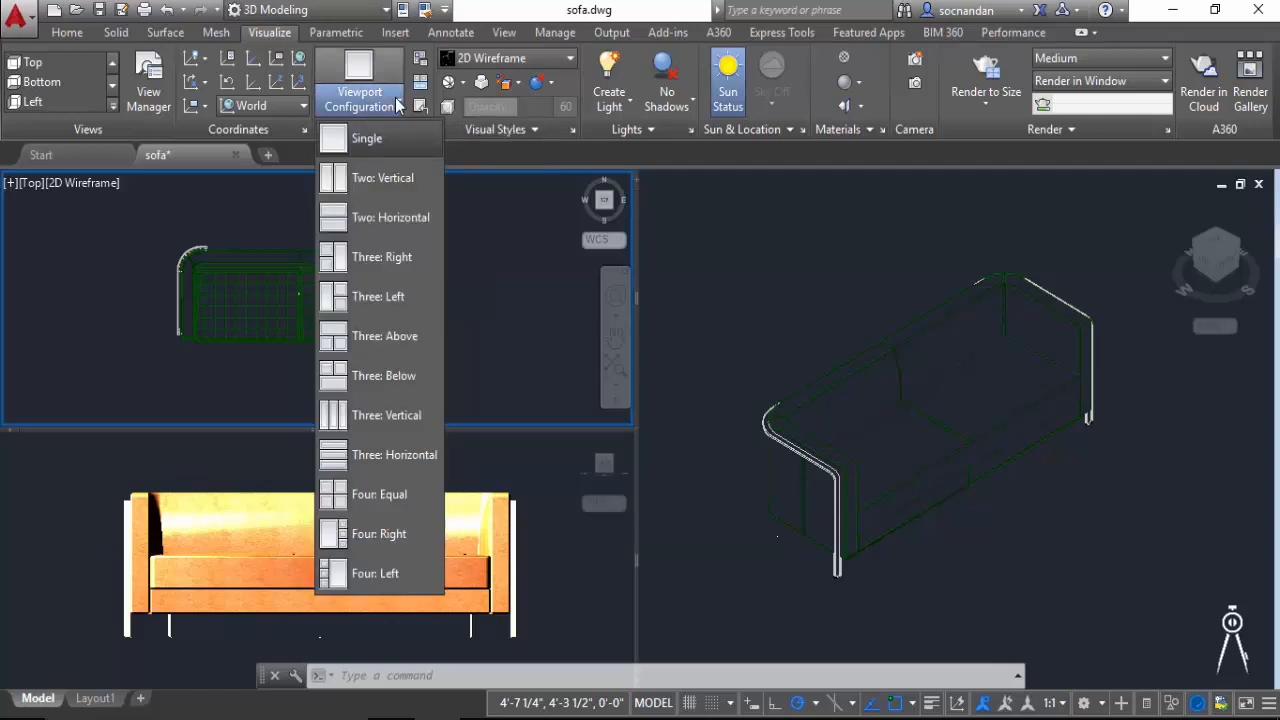
pyautogui.click(407, 500)
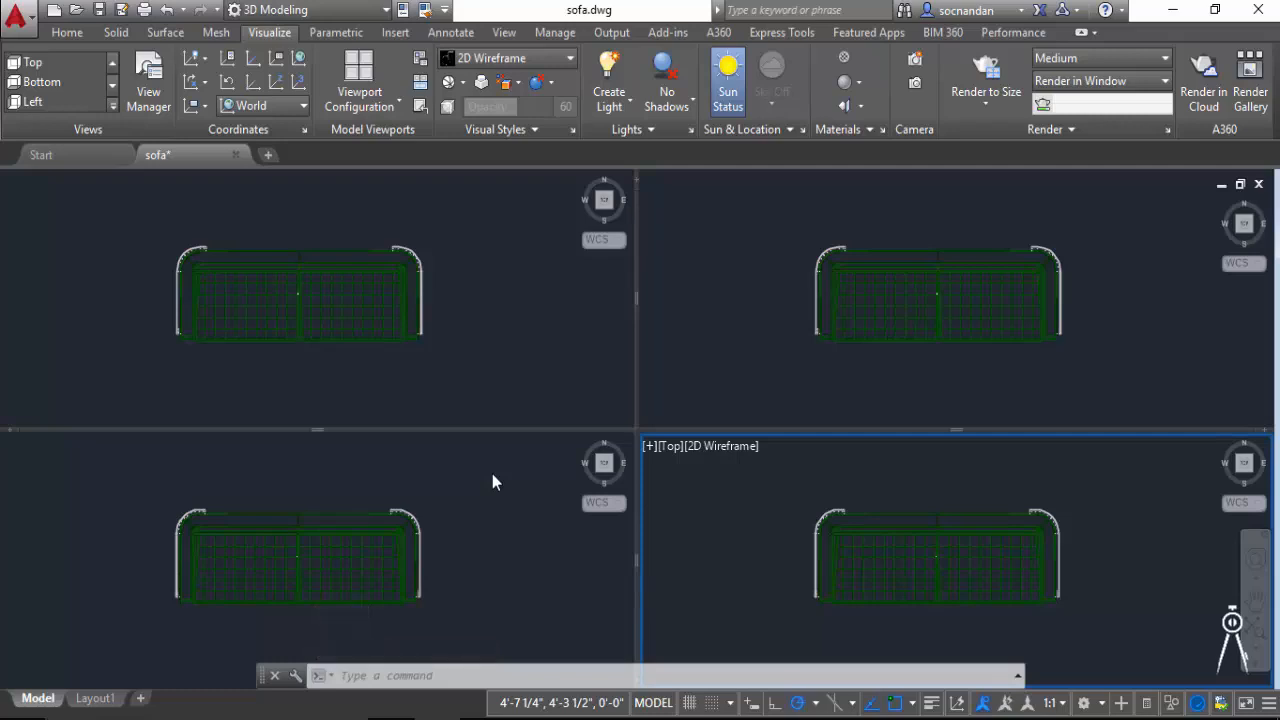
# Set the first of the four viewports to the Realistic visual style and the SW Isometric view
pyautogui.click(124, 328)
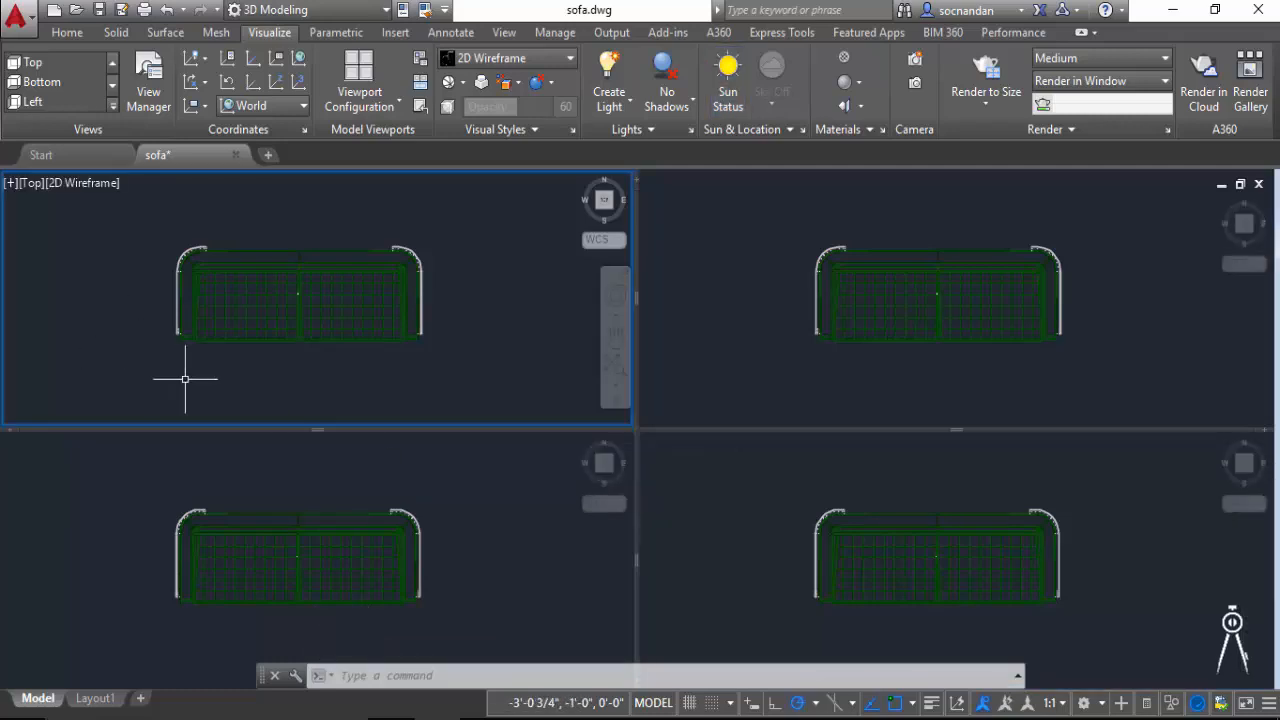
pyautogui.click(68, 192)
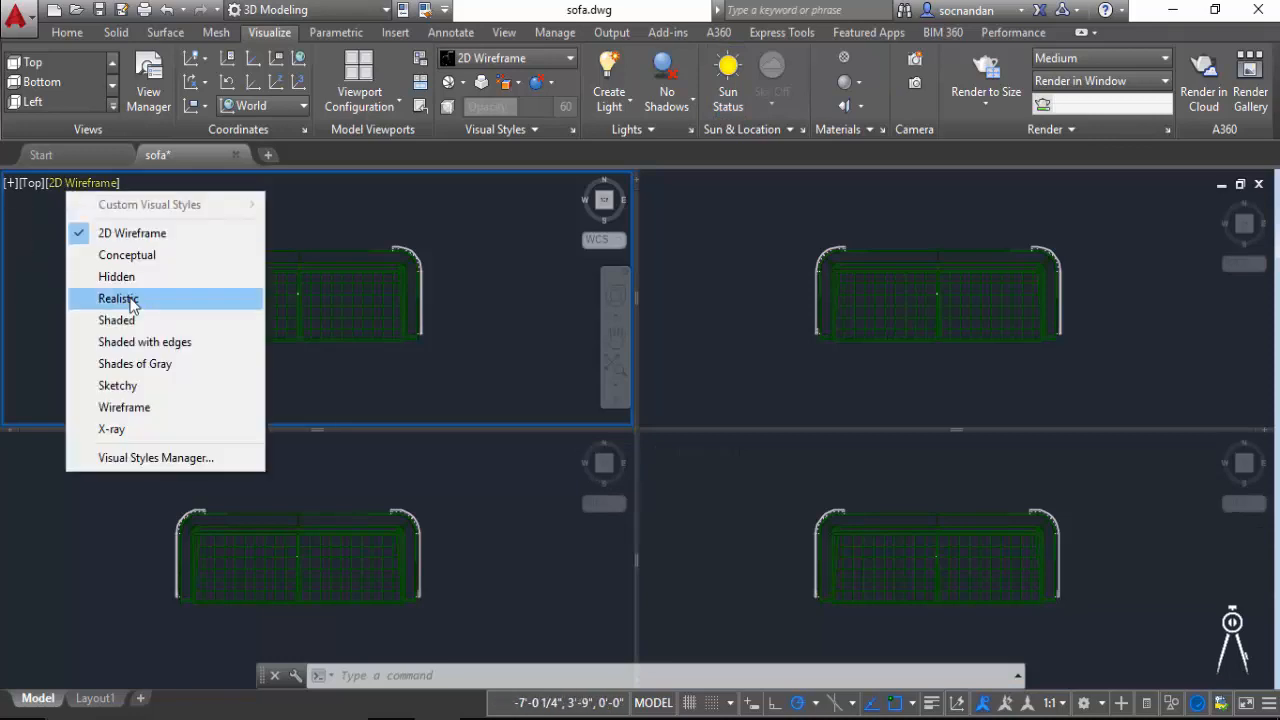
pyautogui.click(156, 297)
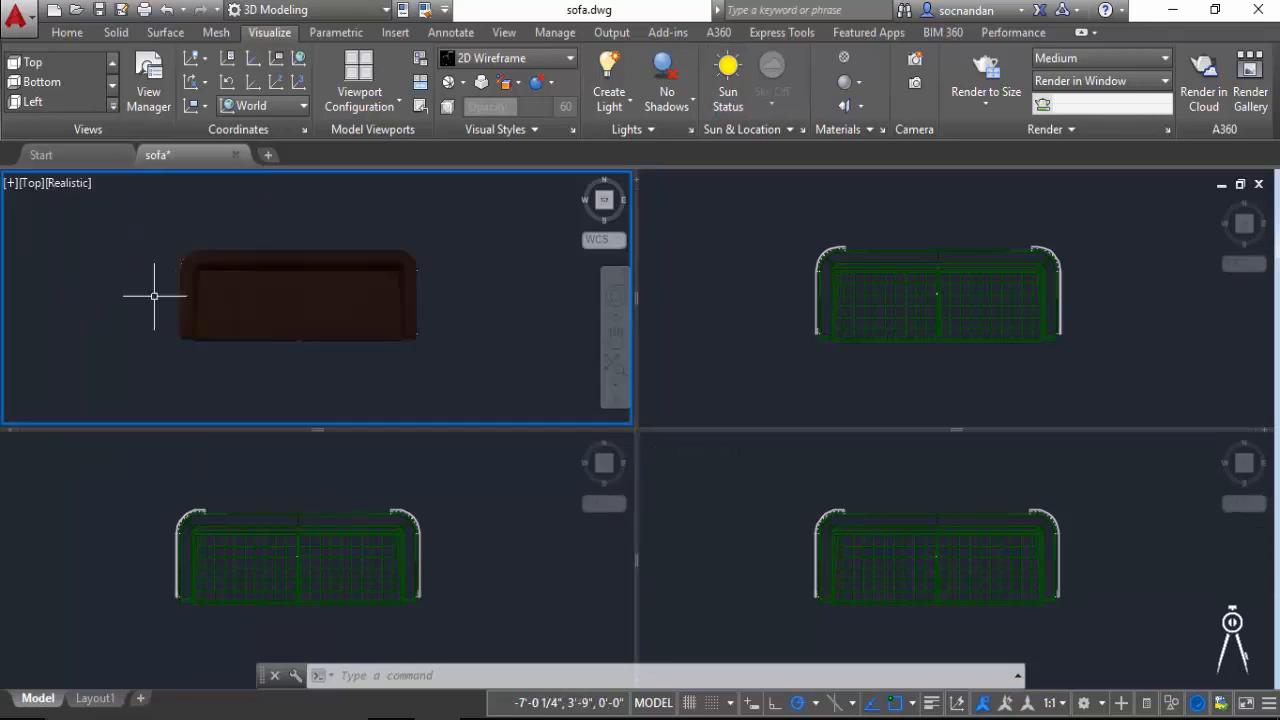
pyautogui.click(32, 183)
pyautogui.click(139, 368)
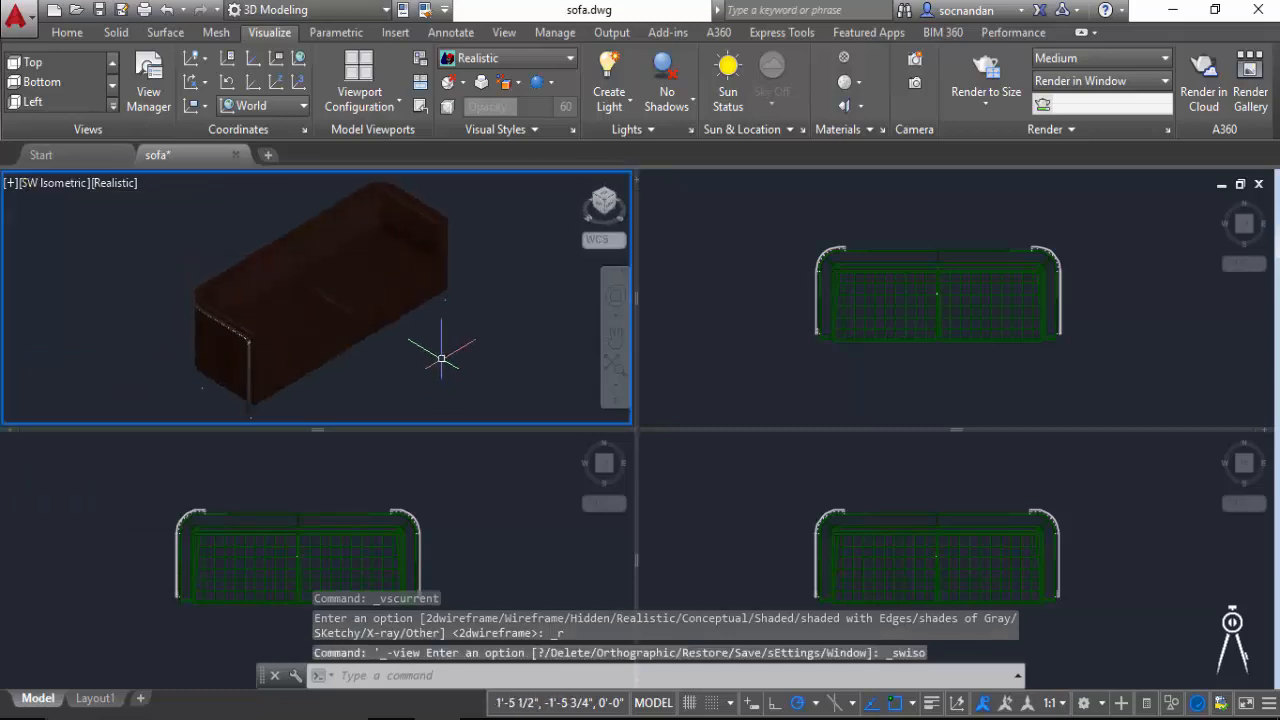
pyautogui.scroll(-2, 434, 349)
pyautogui.moveTo(434, 351); pyautogui.dragTo(362, 345, button='middle')
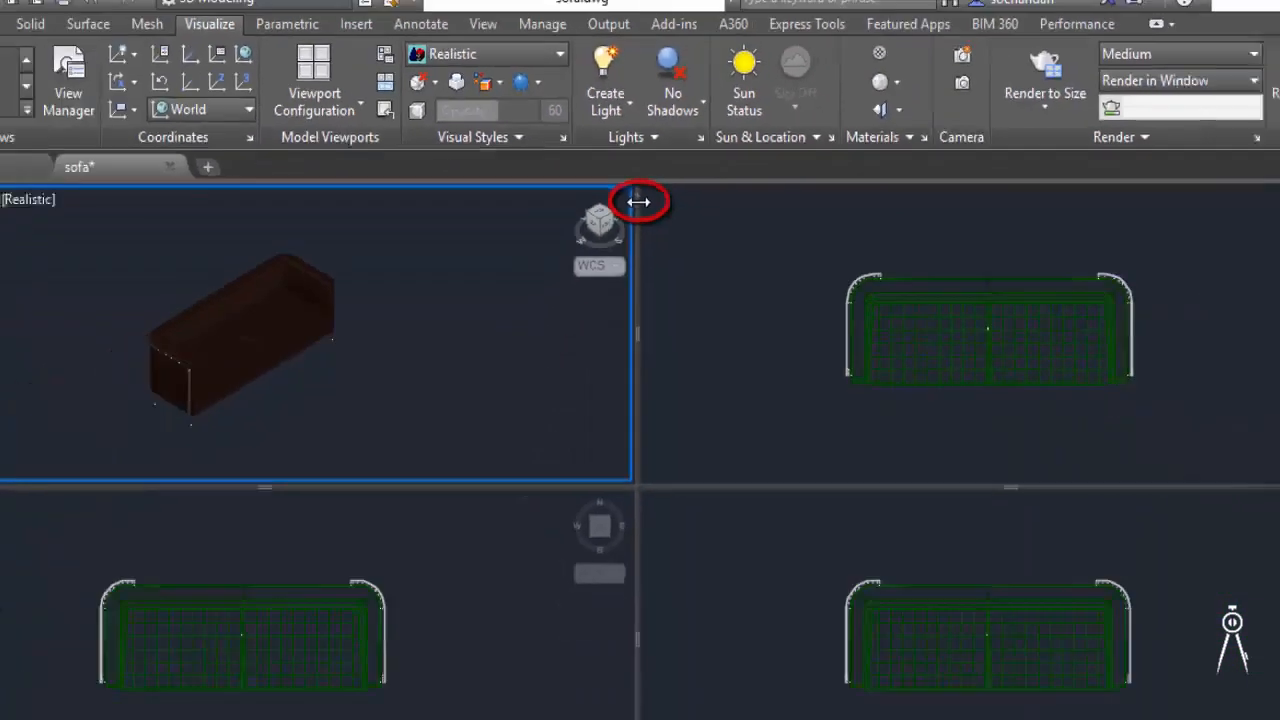
# Split the SW Isometric viewport into two side-by-side viewports by pulling a new vertical boundary out of its edge
pyautogui.moveTo(657, 350); pyautogui.dragTo(351, 386)
pyautogui.moveTo(522, 198); pyautogui.dragTo(310, 207)
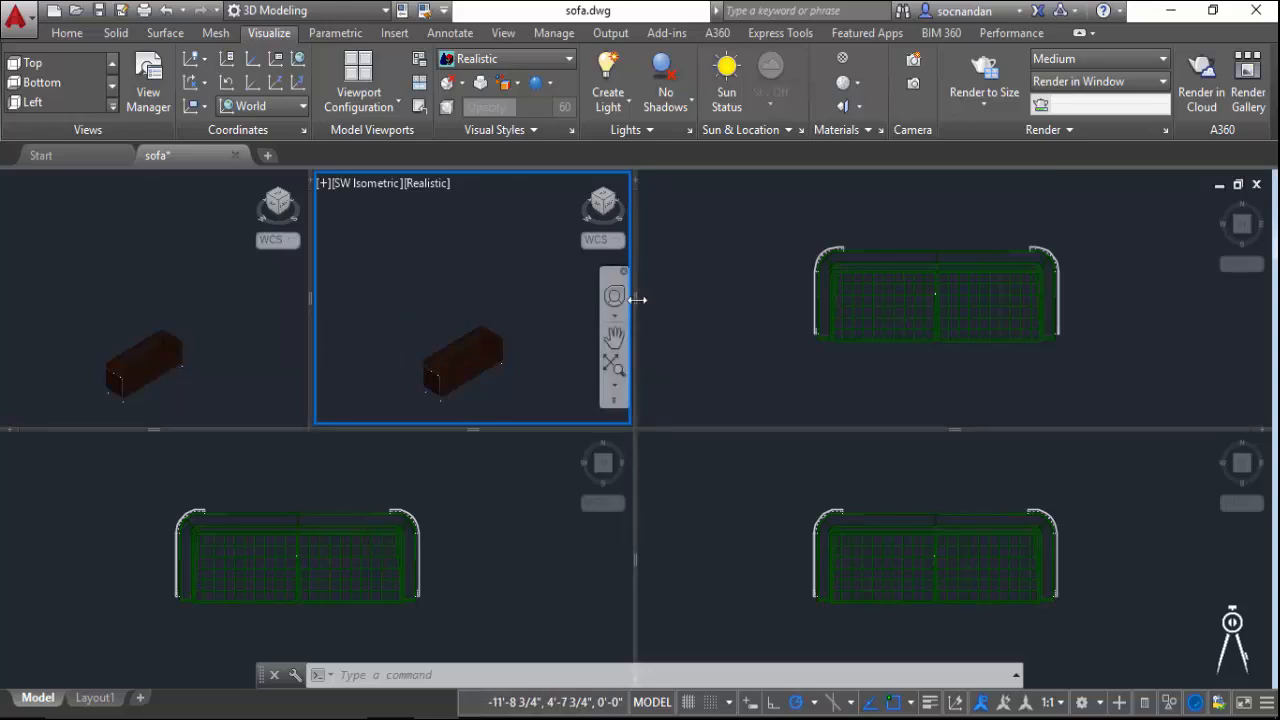
# Resize the viewports by moving their shared vertical and horizontal boundaries and the points where the boundaries cross
pyautogui.moveTo(634, 297); pyautogui.dragTo(737, 294)
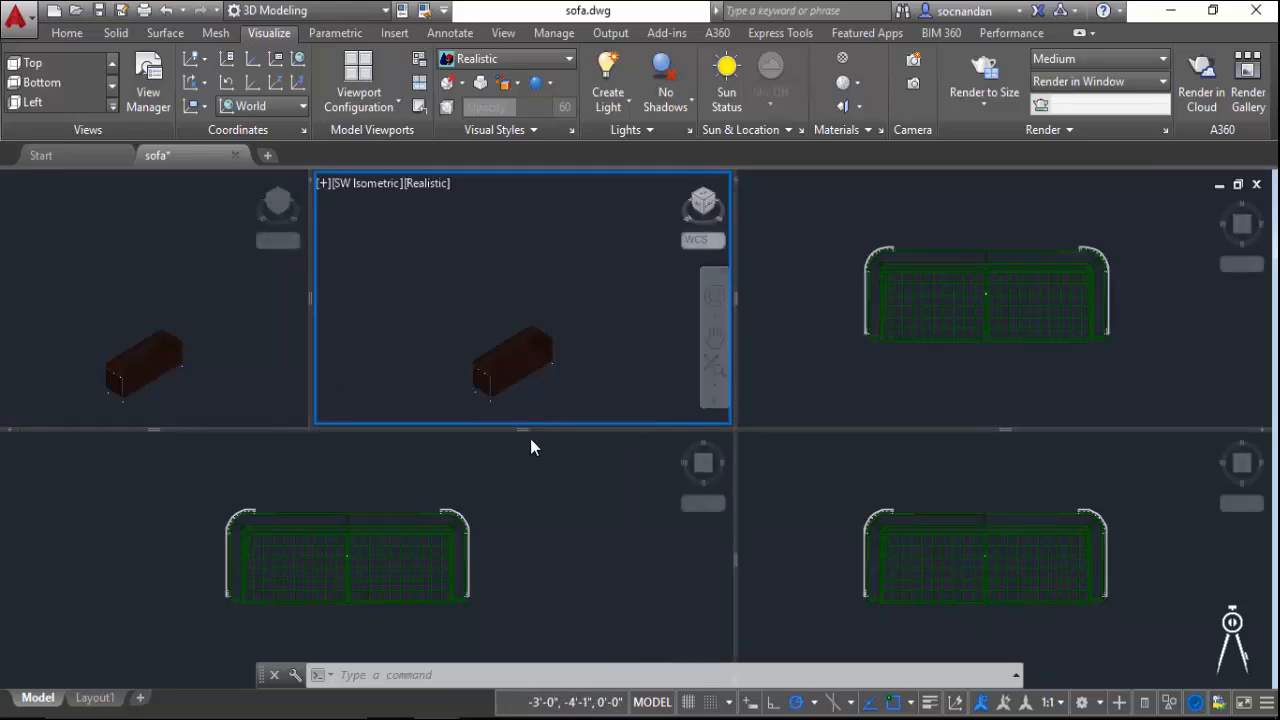
pyautogui.moveTo(524, 428); pyautogui.dragTo(528, 495)
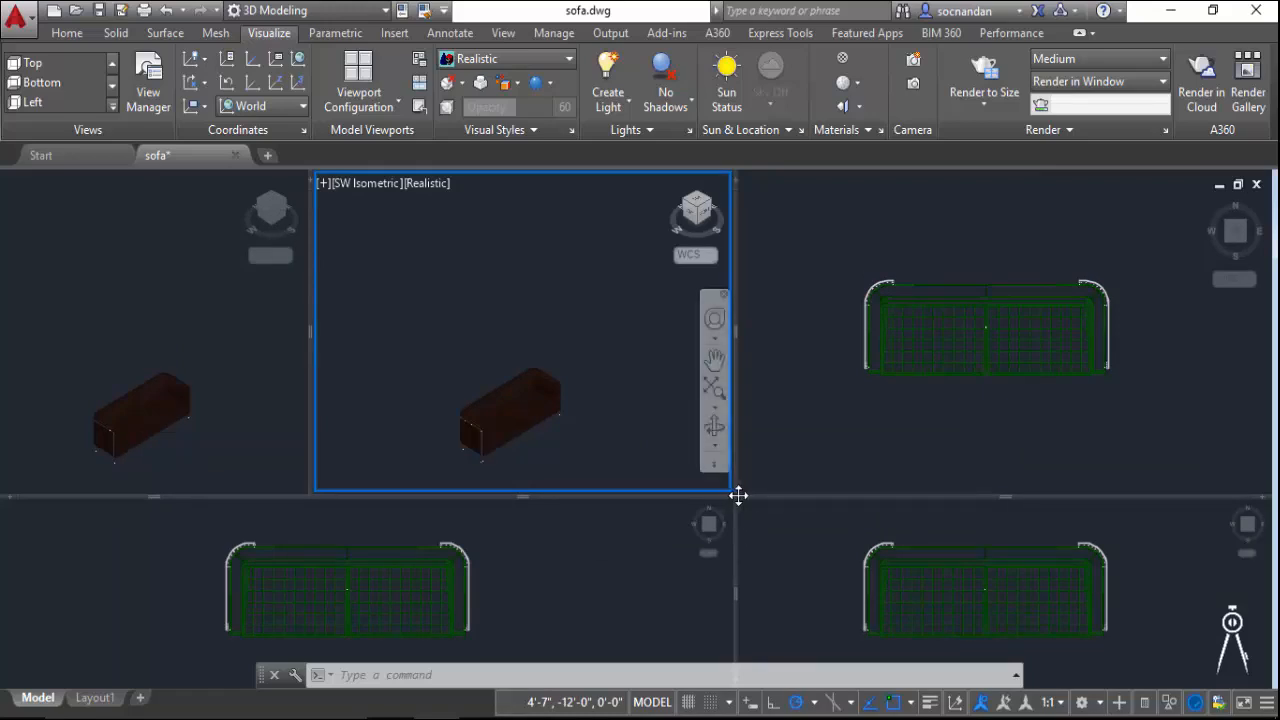
pyautogui.moveTo(738, 494)
pyautogui.keyDown('ctrl'); pyautogui.mouseDown()
pyautogui.moveTo(608, 449)
pyautogui.moveTo(571, 323)
pyautogui.moveTo(803, 463)
pyautogui.moveTo(882, 340)
pyautogui.moveTo(775, 428)
pyautogui.mouseUp(); pyautogui.keyUp('ctrl')
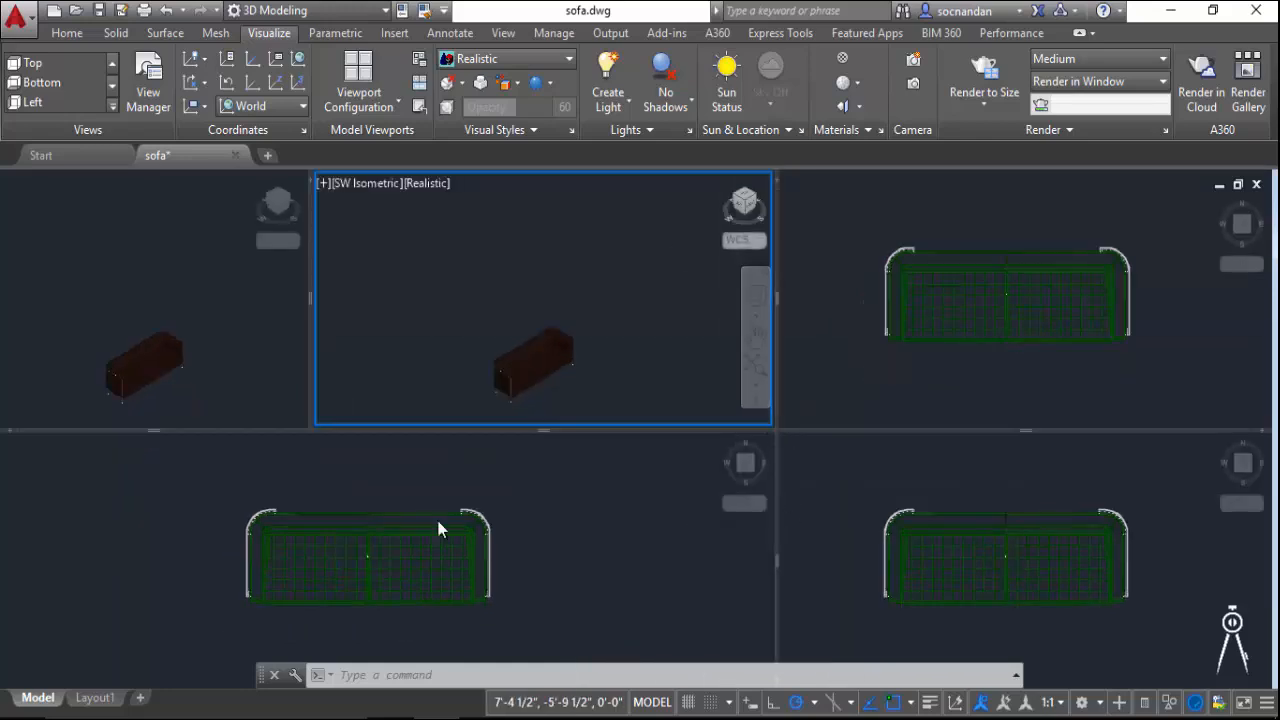
pyautogui.moveTo(313, 432); pyautogui.dragTo(490, 490)
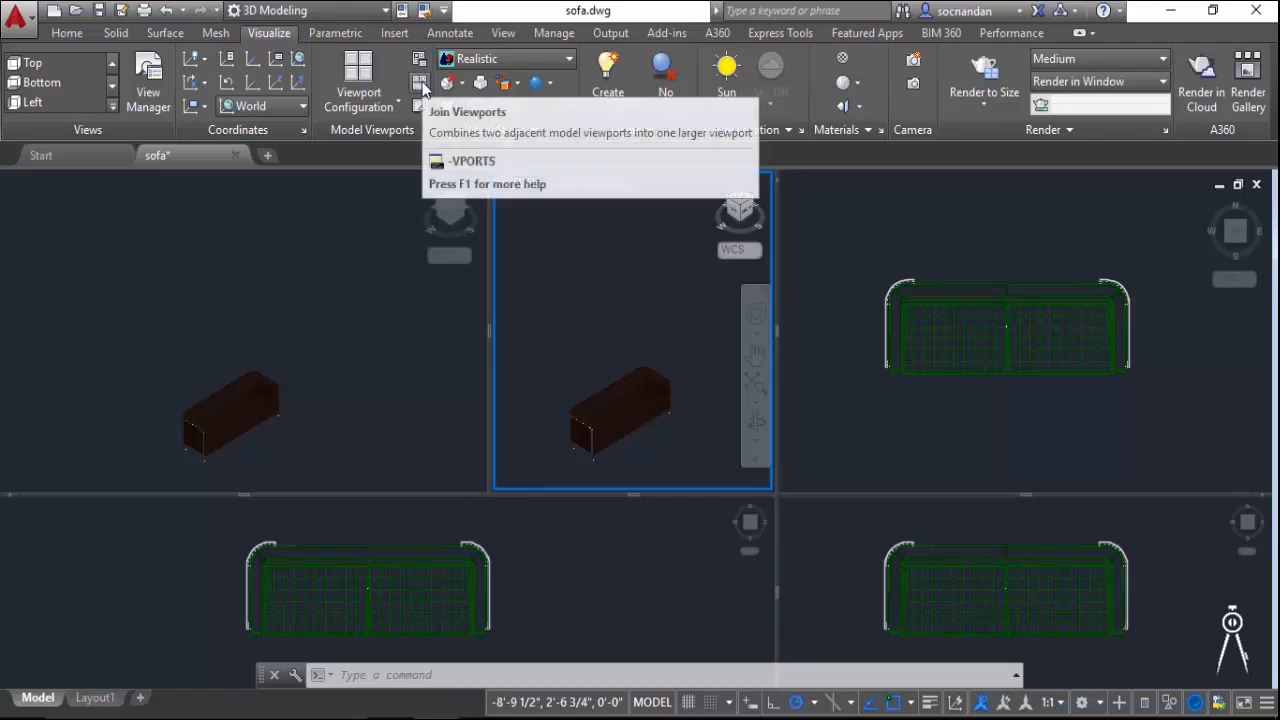
# Join the active SW Isometric viewport, as the dominant one, with the adjacent Top viewport in the same row
pyautogui.click(420, 84)
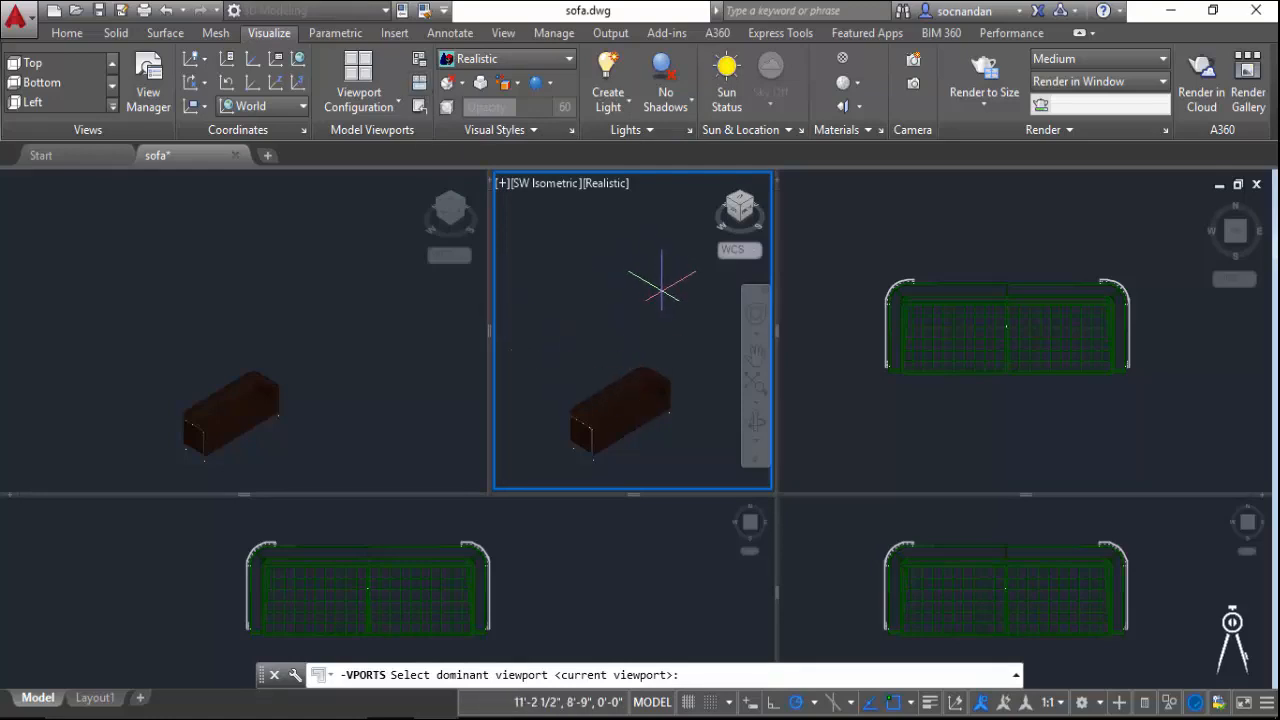
pyautogui.click(664, 280)
pyautogui.click(848, 298)
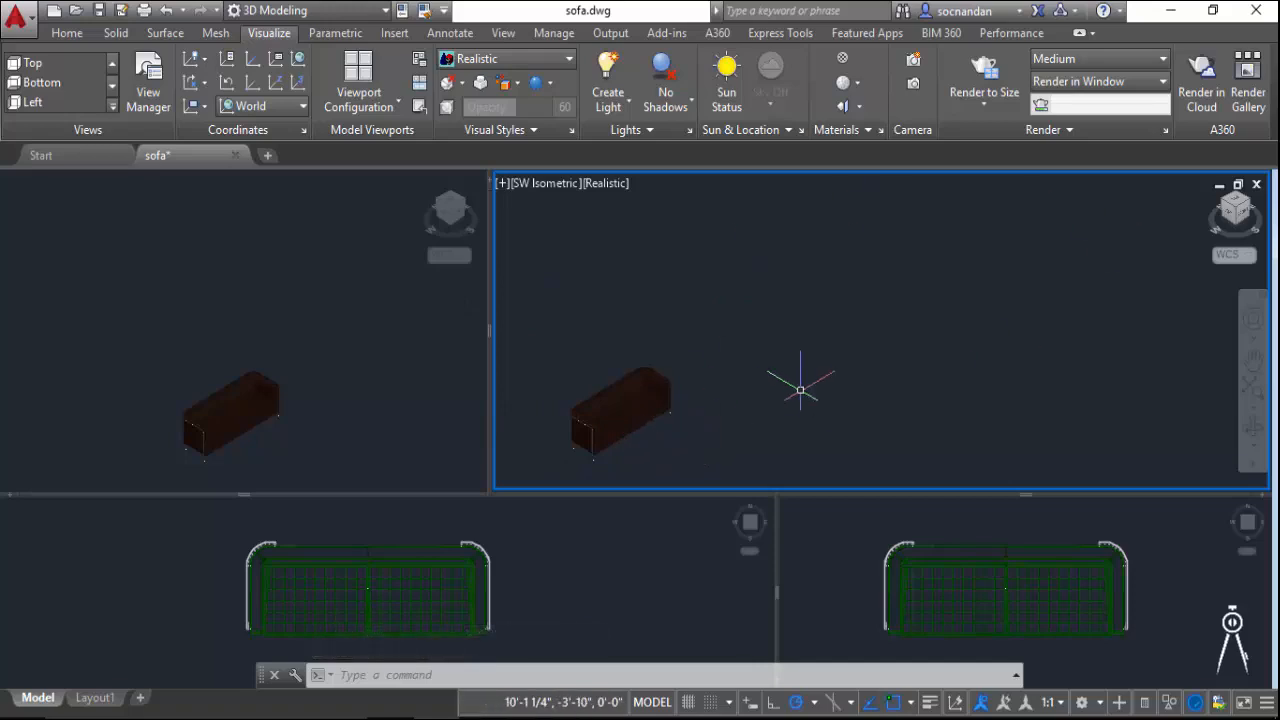
pyautogui.moveTo(800, 390); pyautogui.dragTo(993, 336, button='middle')
pyautogui.scroll(-2, 993, 340)
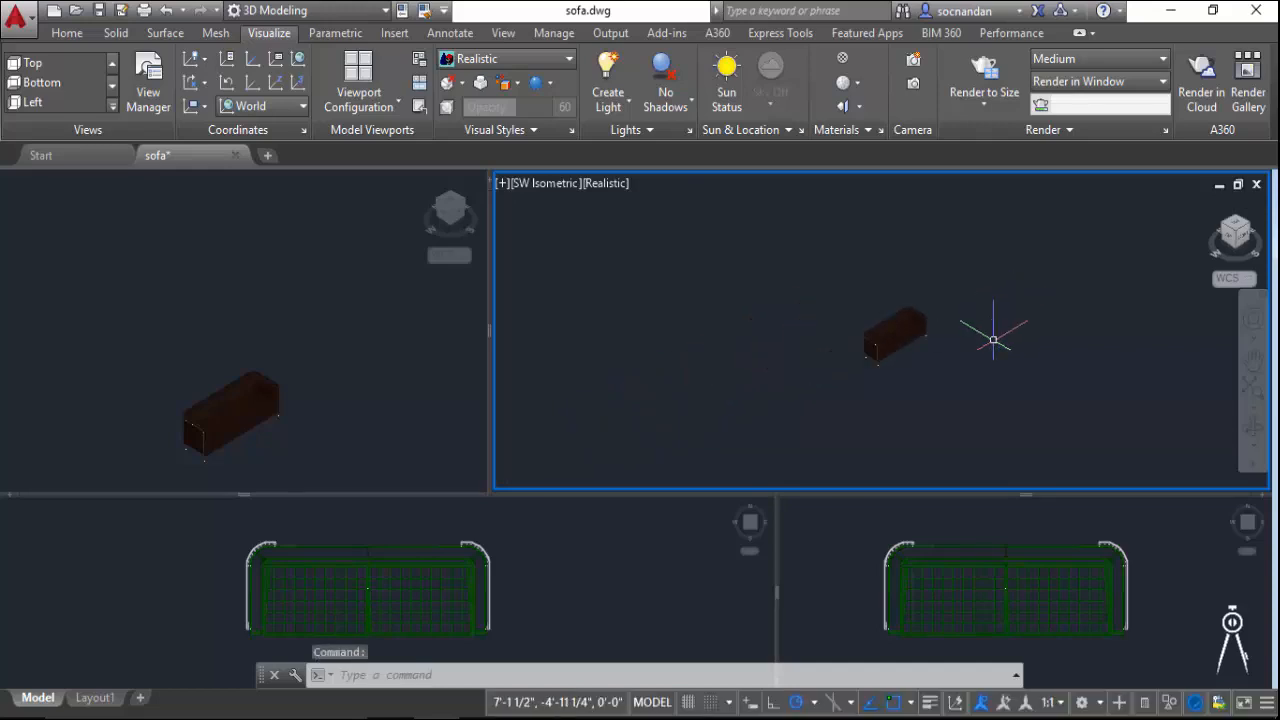
# Widen the inactive isometric viewport, shift the boundary between the two Top viewports, and reduce the height of the active isometric viewport
pyautogui.moveTo(469, 333); pyautogui.dragTo(737, 321)
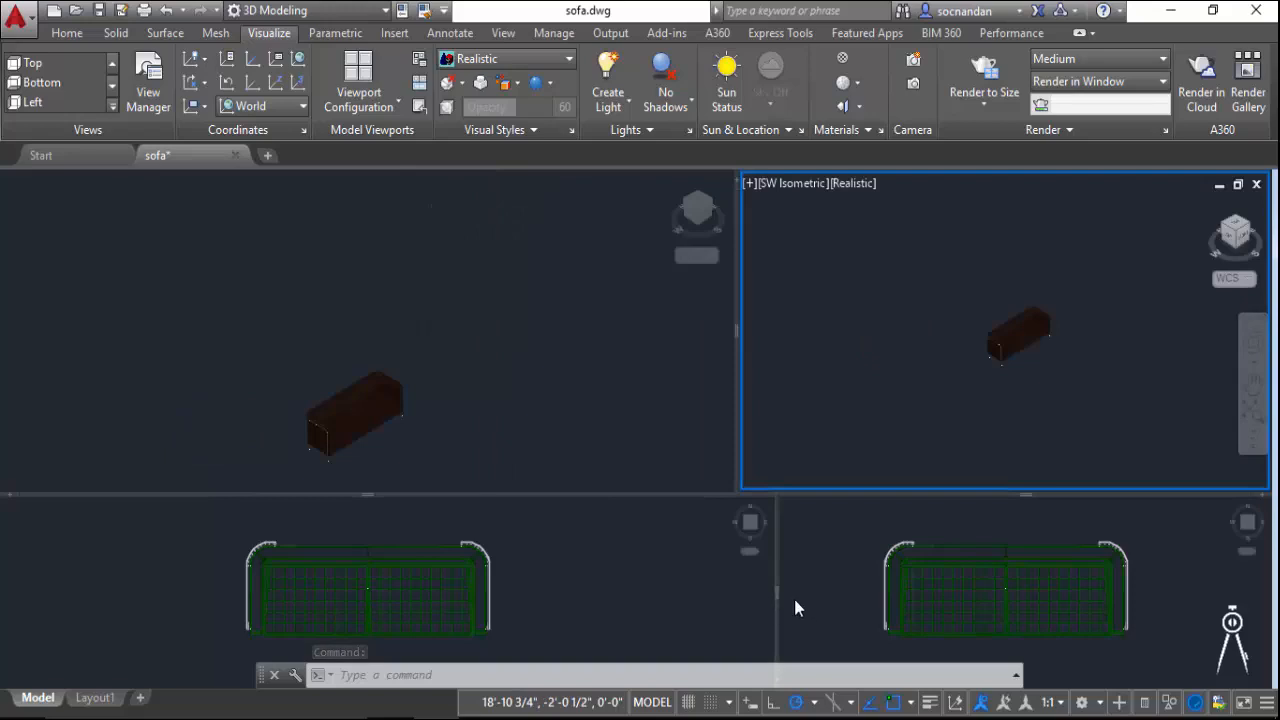
pyautogui.moveTo(777, 592); pyautogui.dragTo(600, 592)
pyautogui.moveTo(737, 496); pyautogui.dragTo(733, 380)
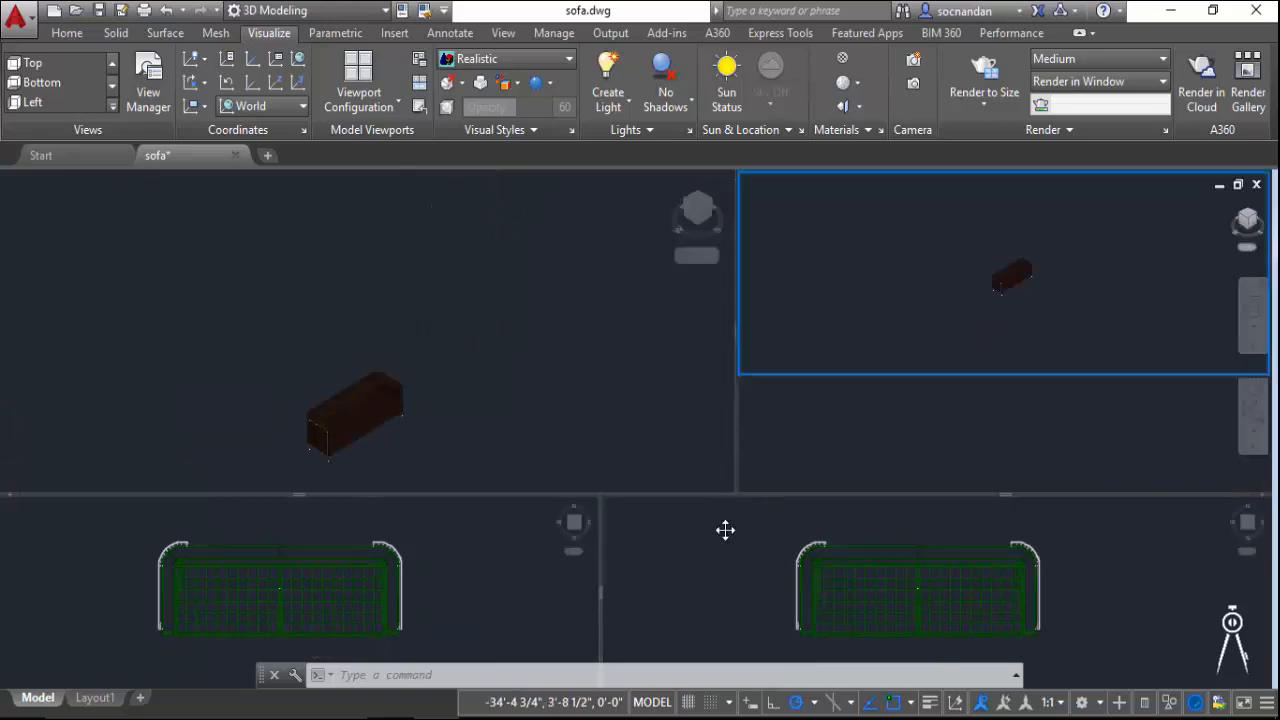